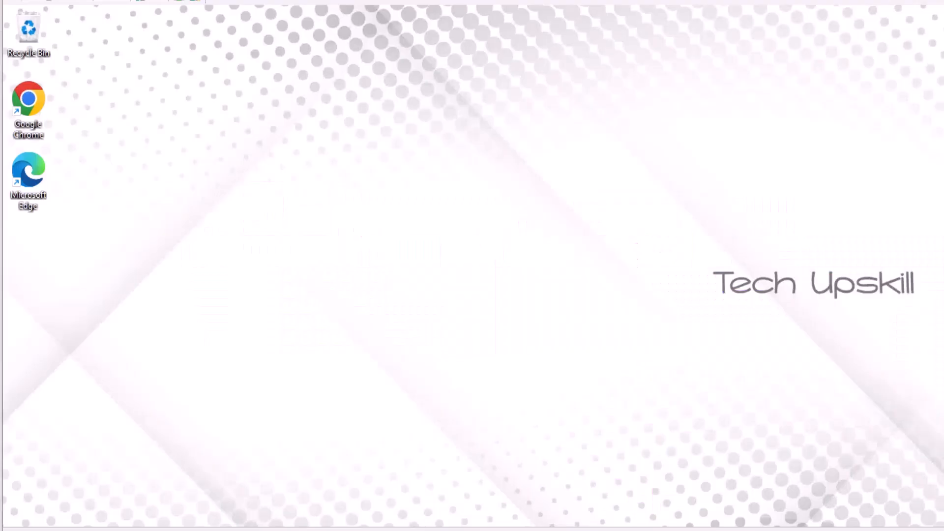
- Search for Troubleshoot settings and run the Windows Update troubleshooter from Other troubleshooters
key(super)
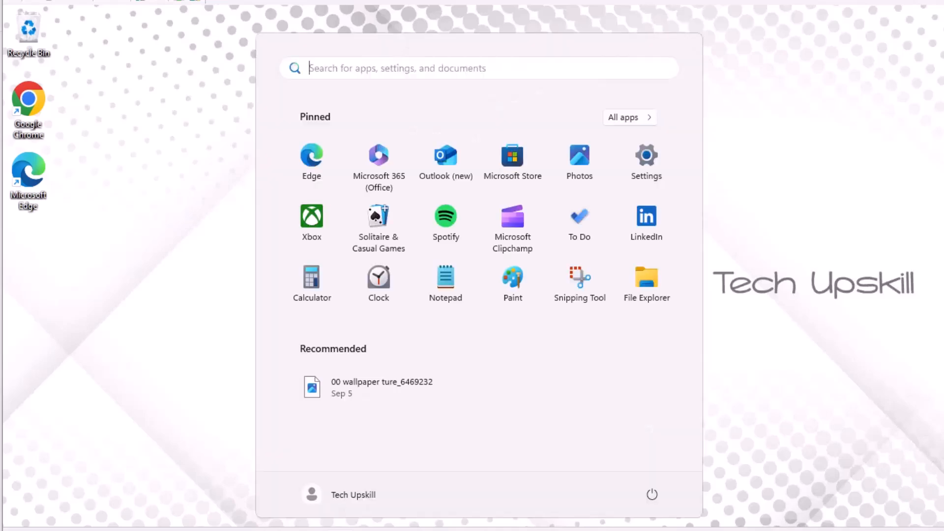
click(403, 517)
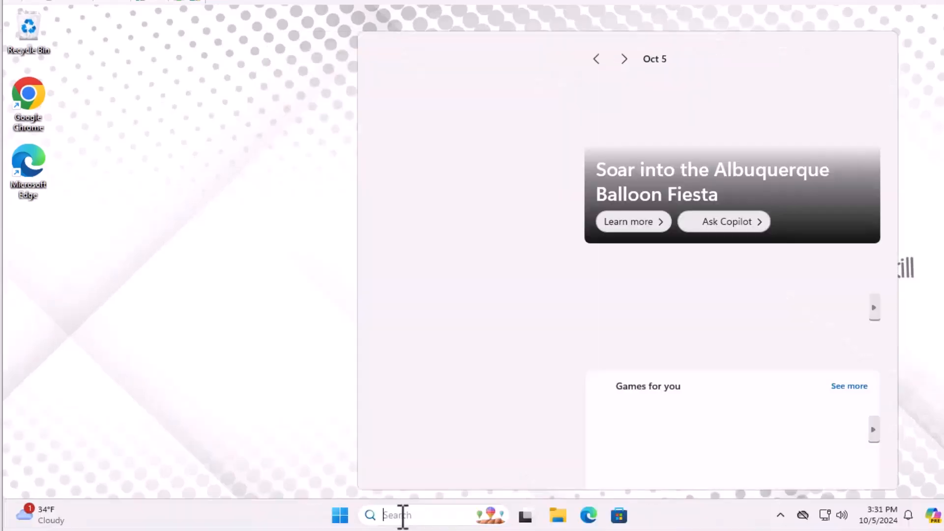
text(trouble)
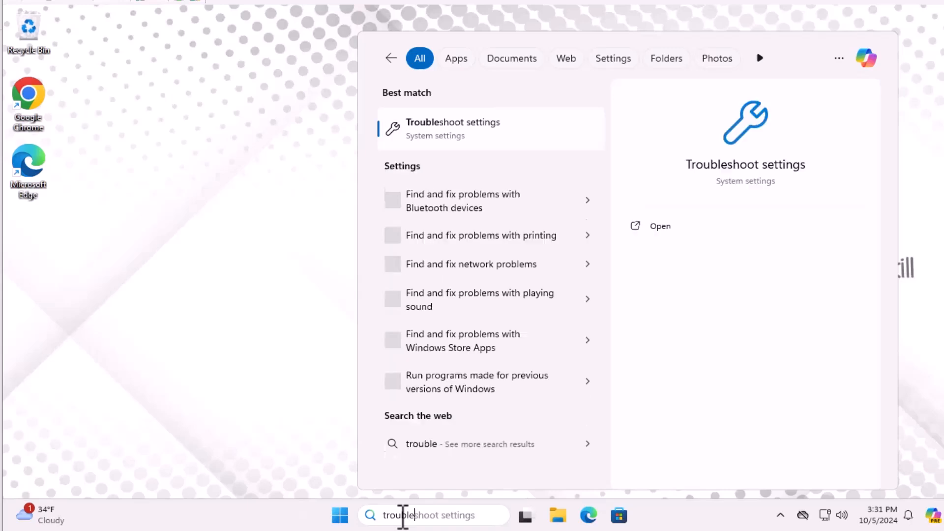
click(535, 136)
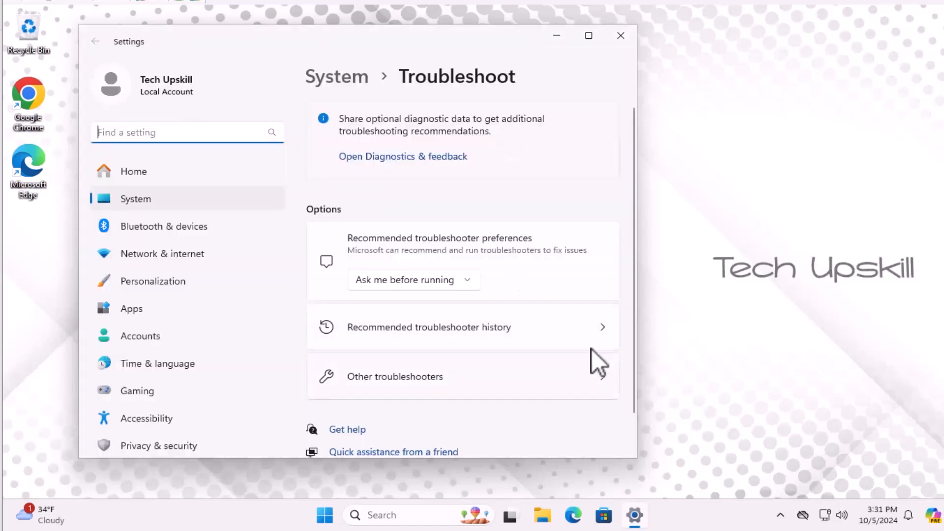
click(605, 378)
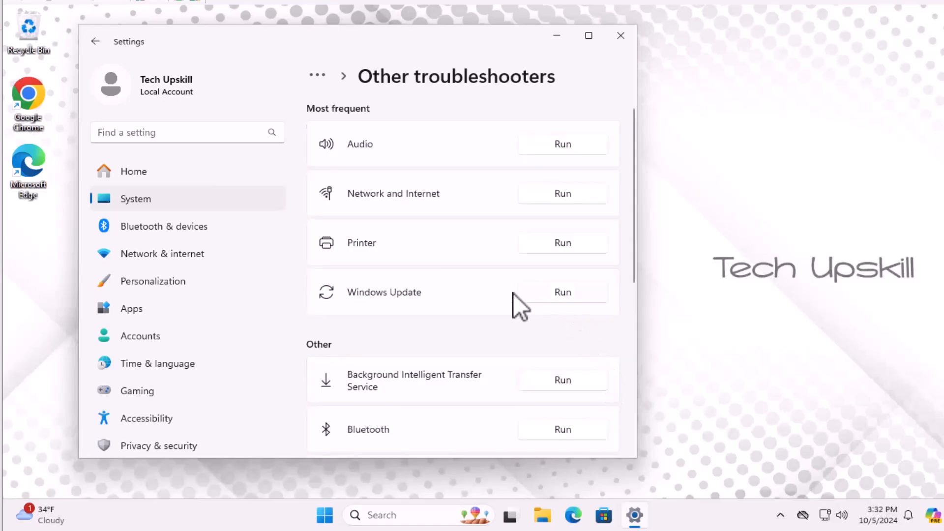
click(558, 295)
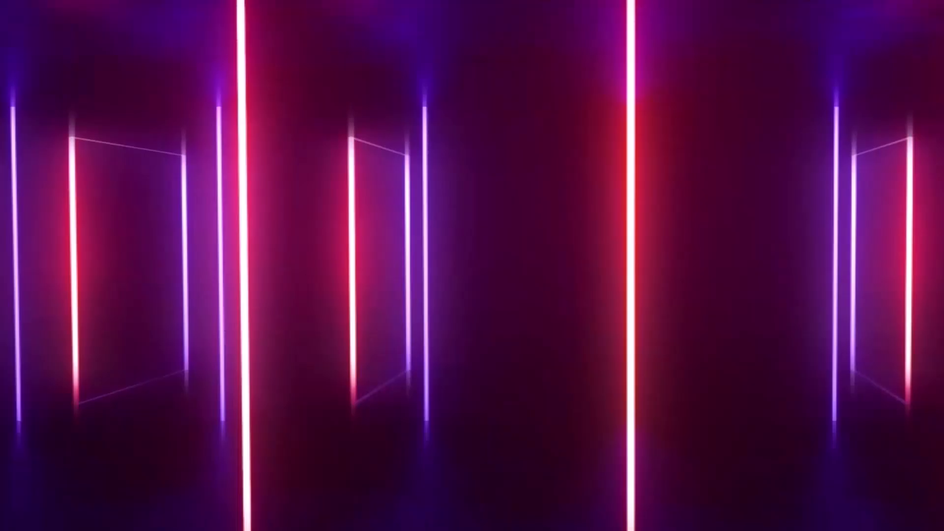
- Search for Services and open it as administrator
click(399, 514)
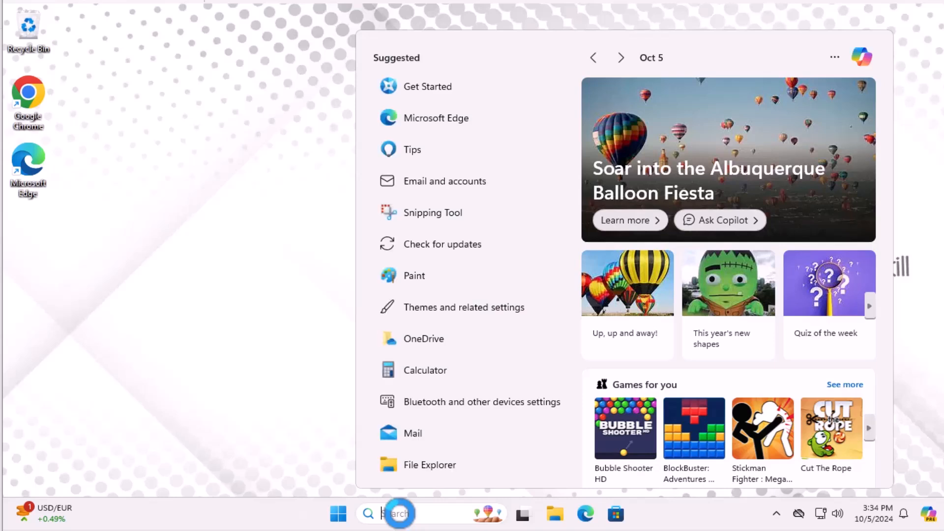
text(serv)
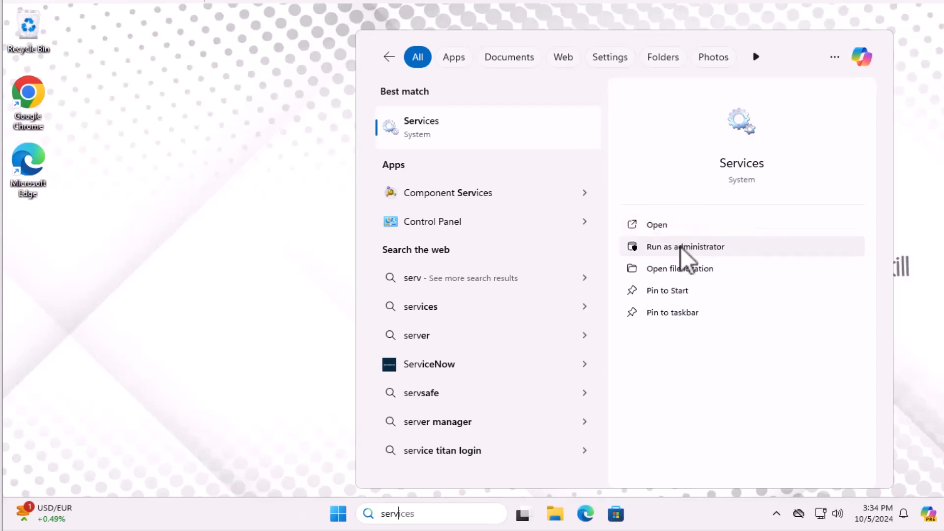
click(677, 229)
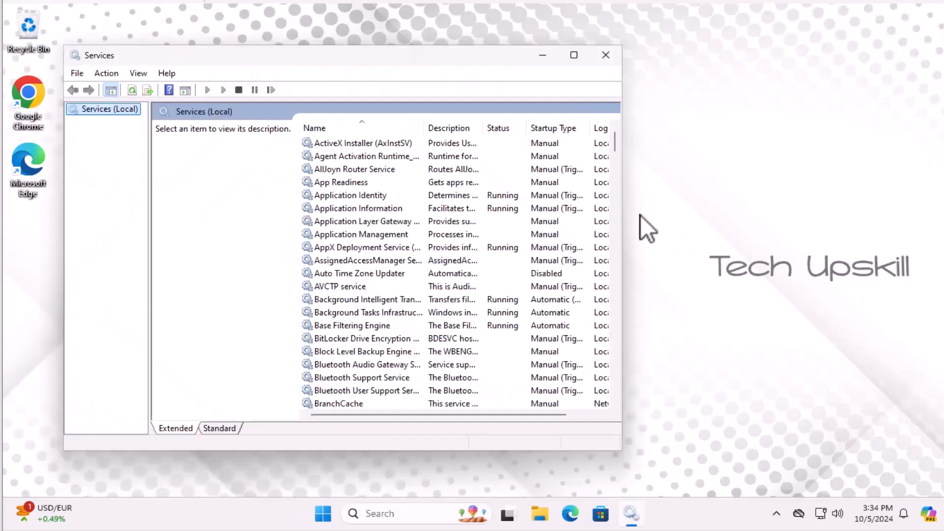
- Find the Windows Update service in the services list and open its properties
click(349, 247)
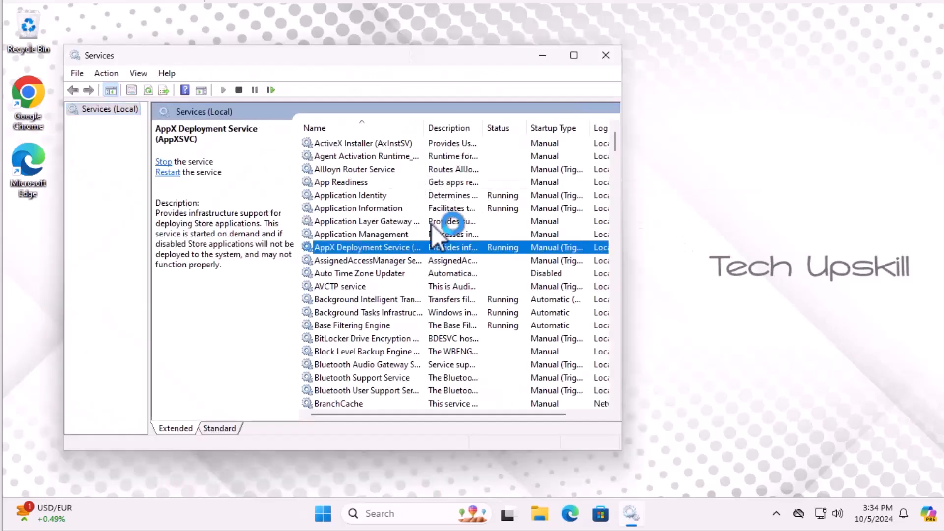
scroll(448, 247, down, 5)
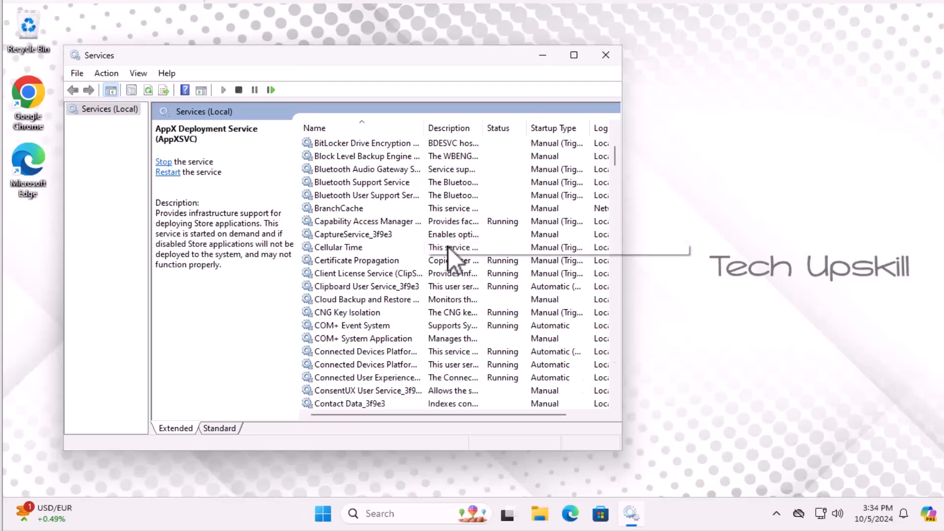
key(w)
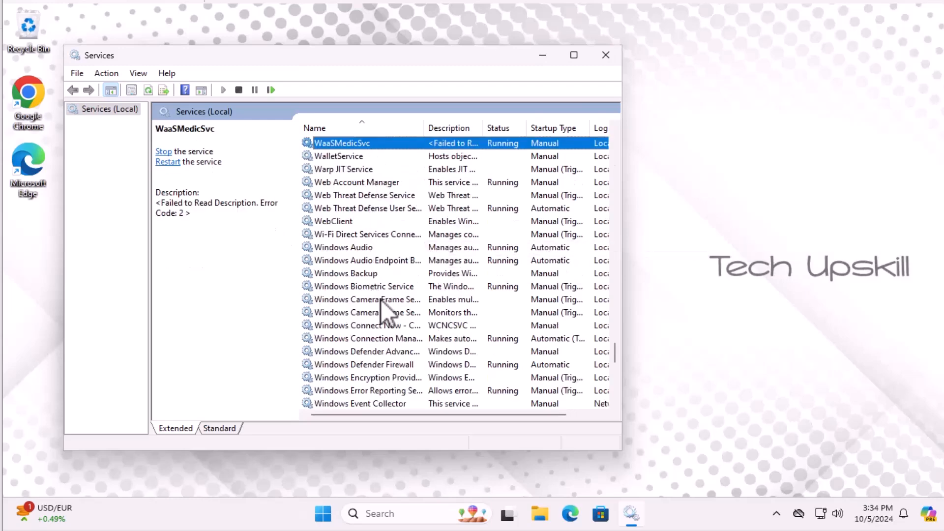
scroll(412, 256, down, 4)
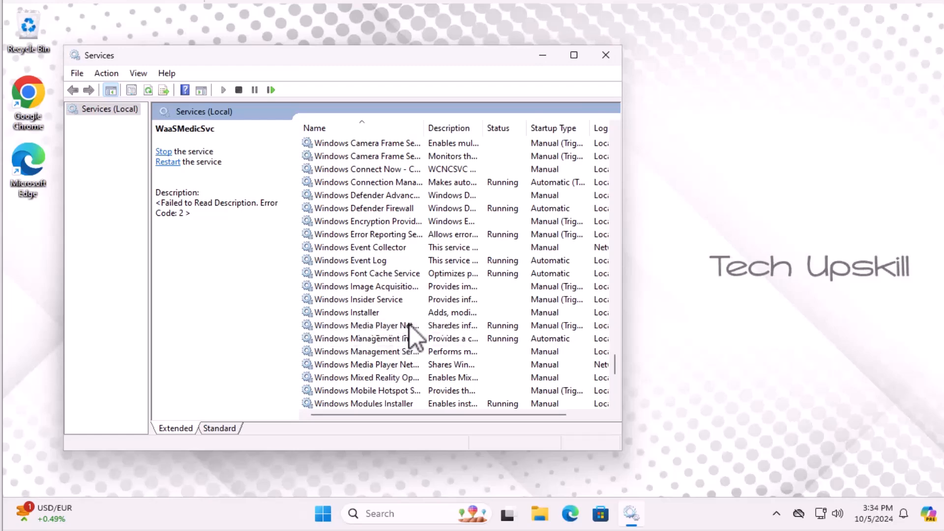
scroll(410, 325, down, 4)
scroll(412, 324, down, 3)
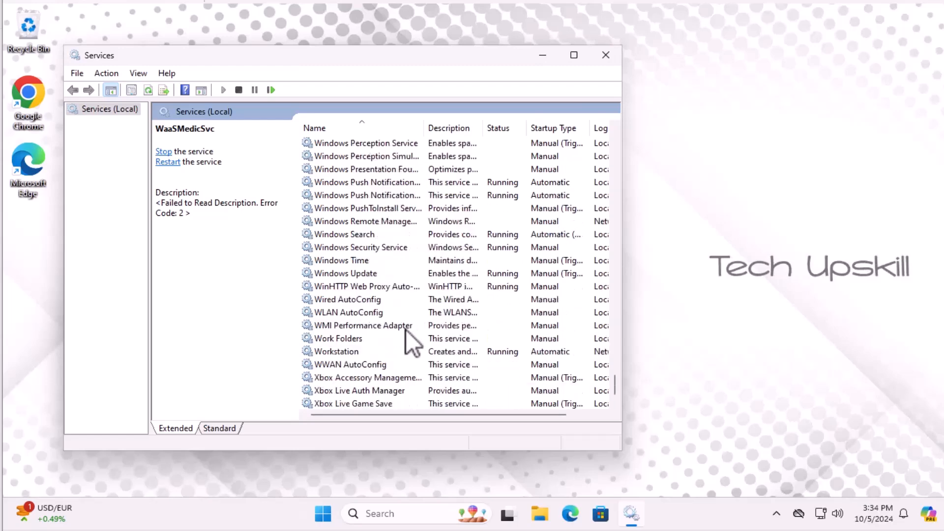
click(370, 274)
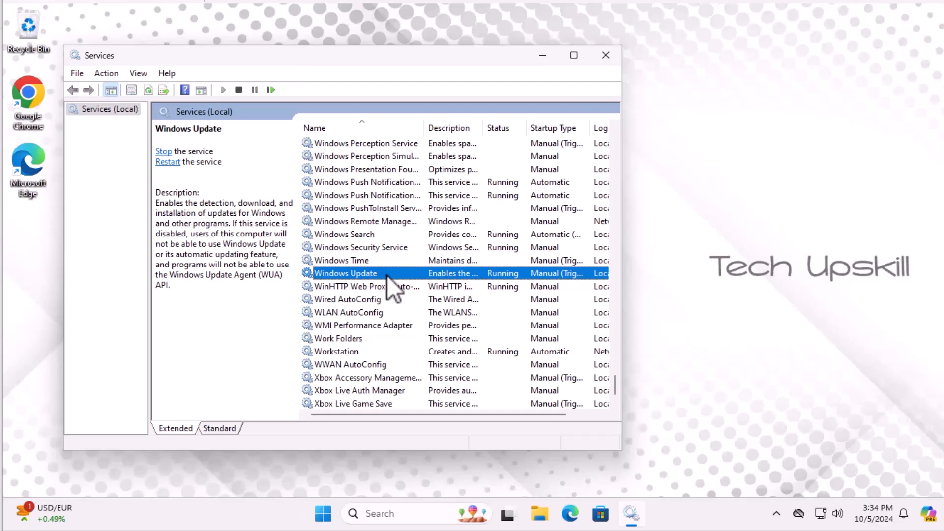
double_click(388, 275)
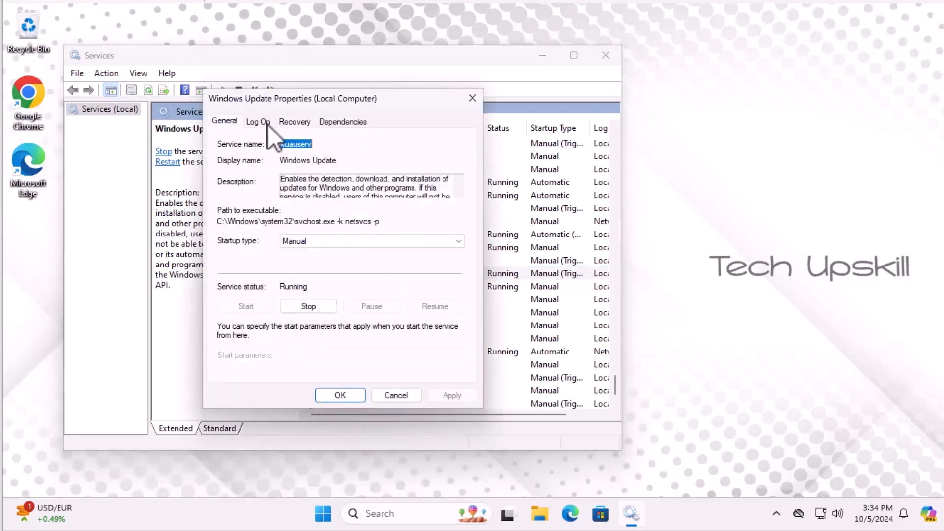
- Set the Windows Update service startup type to Automatic
click(304, 245)
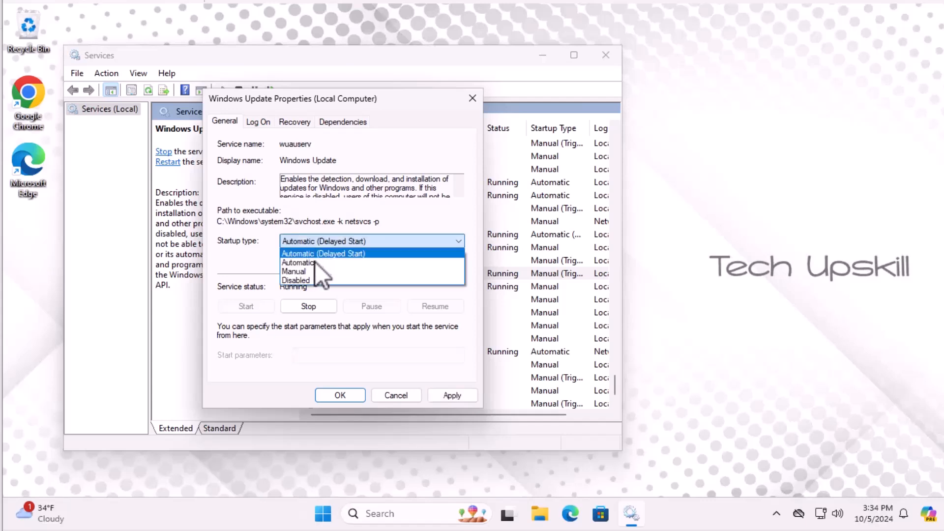
click(310, 262)
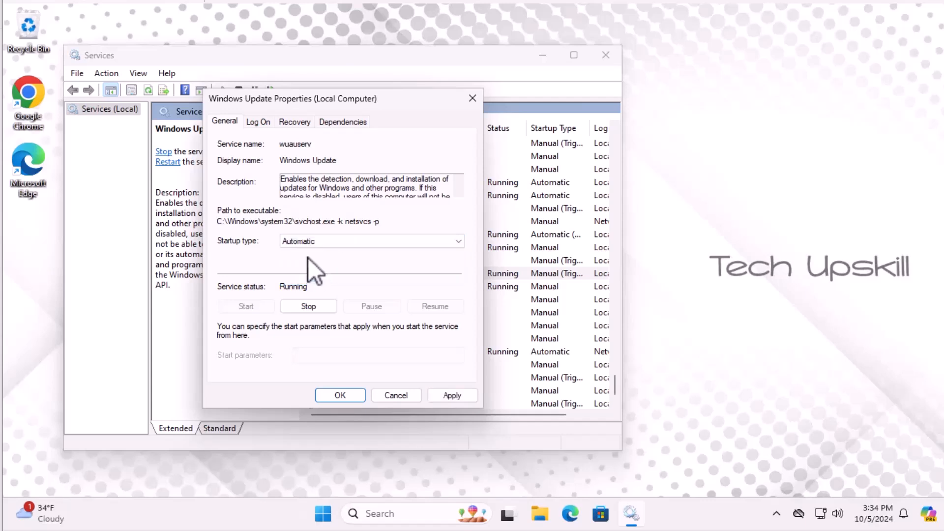
- Set the service's second failure recovery action to Restart the Service
click(291, 125)
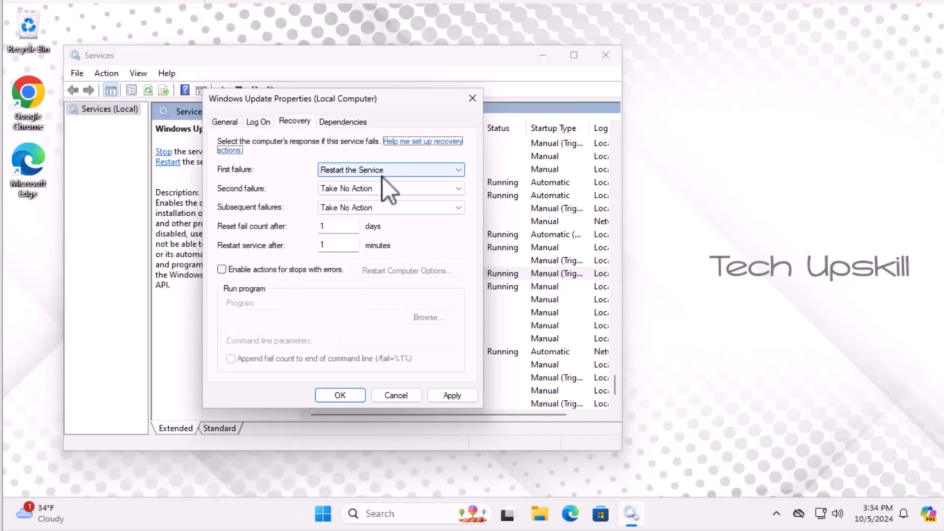
click(378, 193)
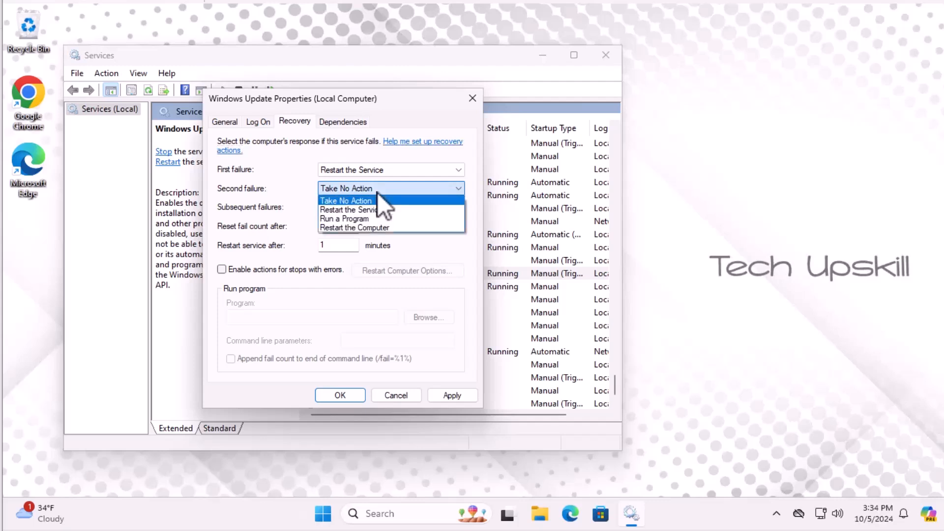
click(390, 211)
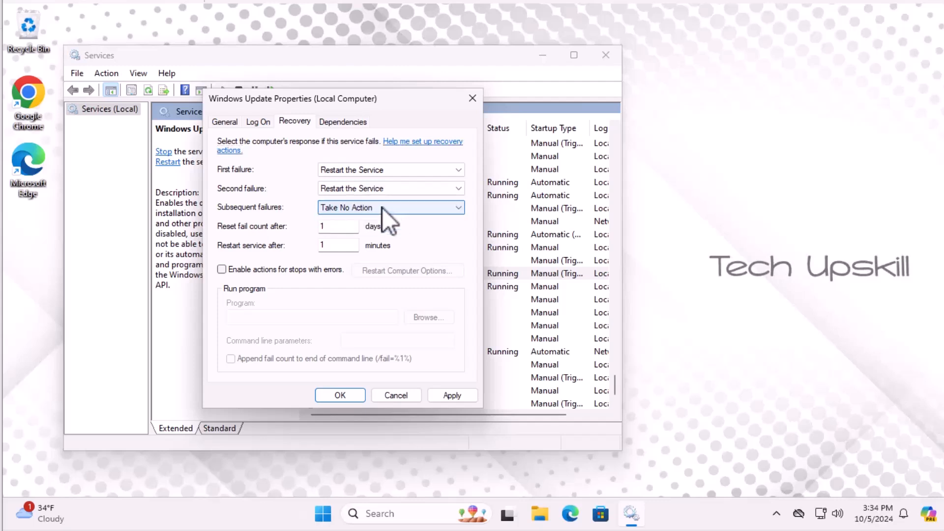
- Stop the Windows Update service and confirm the properties dialog
click(256, 122)
click(227, 120)
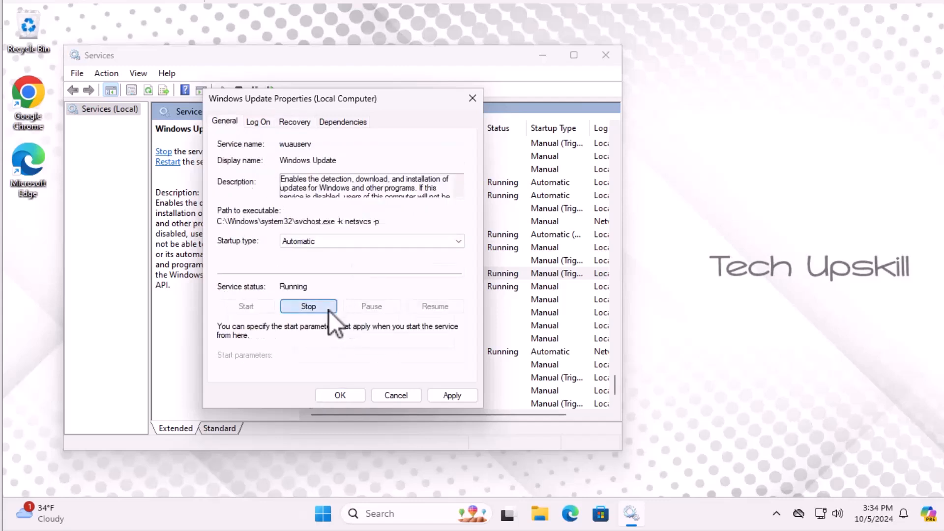
click(328, 309)
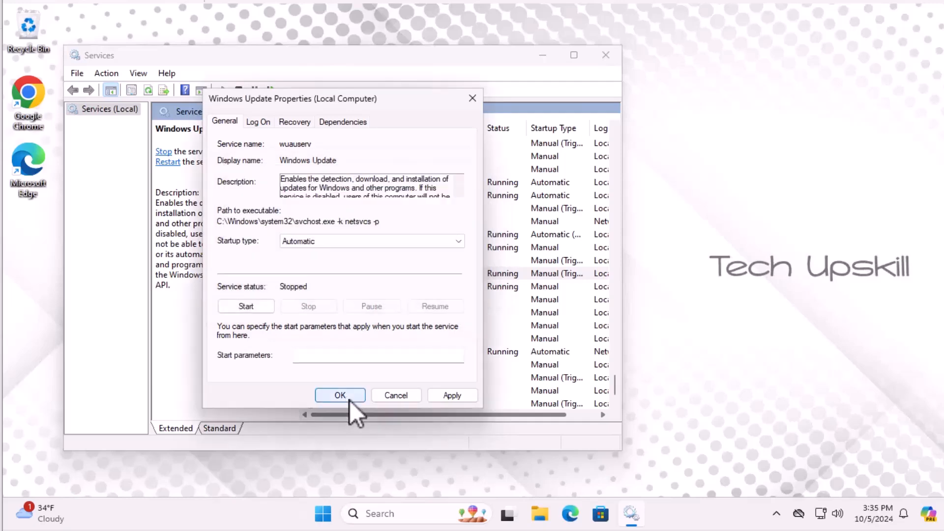
click(350, 401)
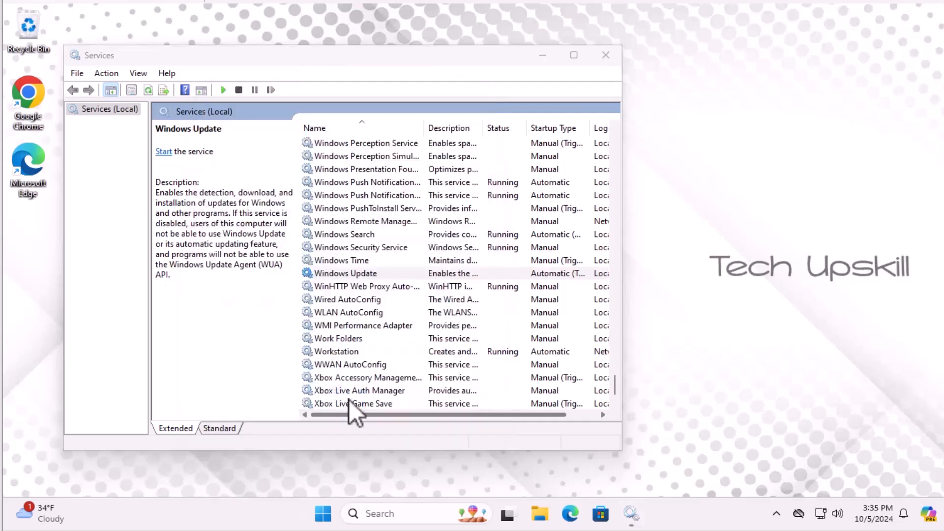
- Start the Windows Update service again and close the Services window
click(166, 153)
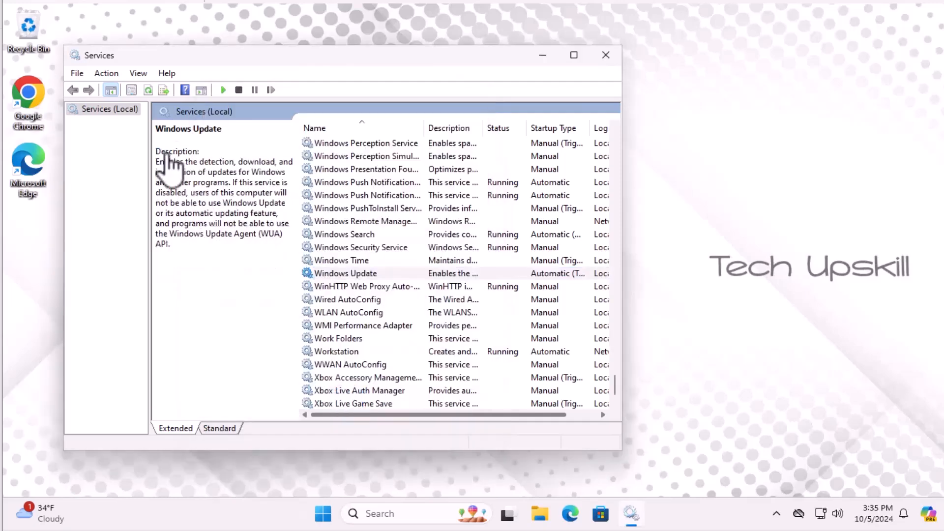
click(322, 274)
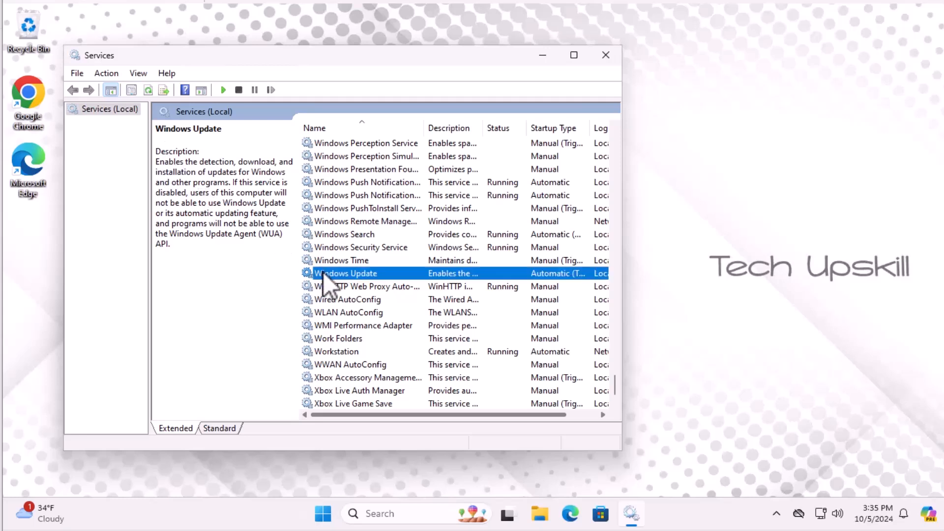
click(334, 289)
click(343, 273)
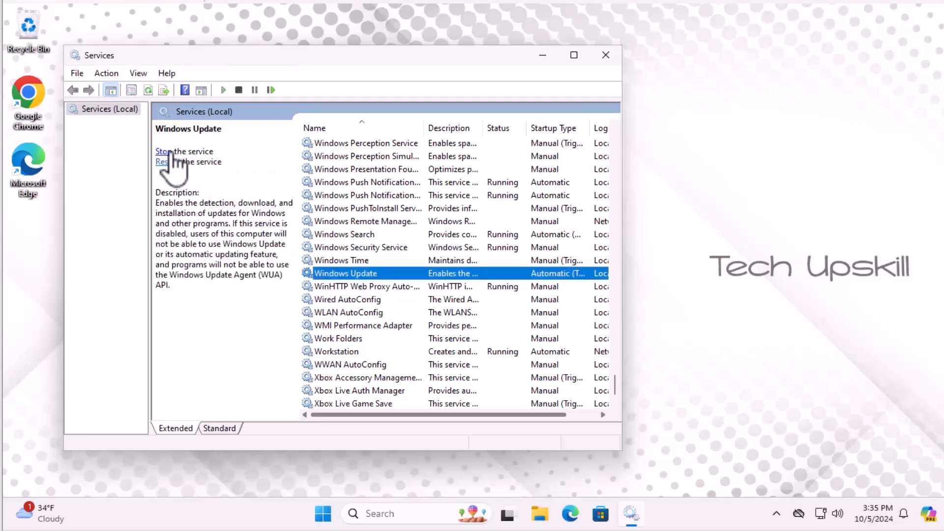
click(606, 56)
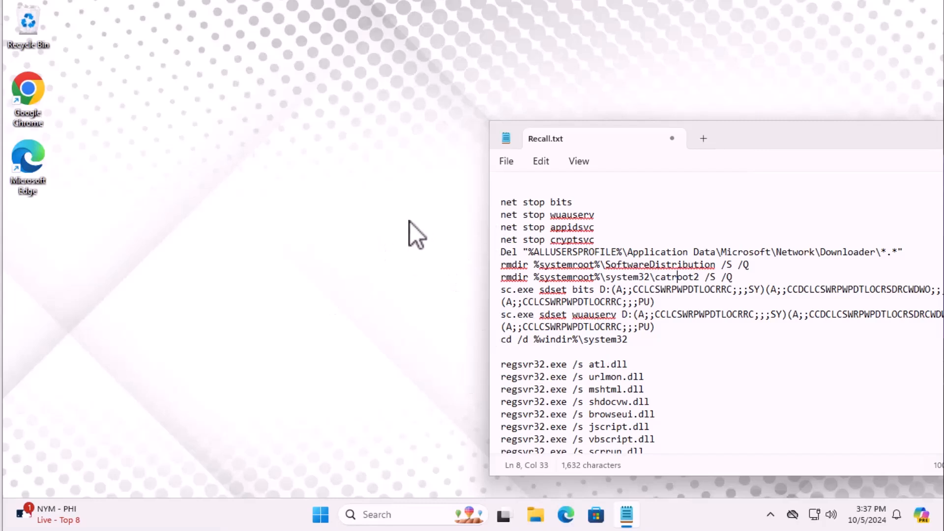
- Begin saving the Notepad reset script to the Desktop with the file type set to All files
drag(722, 140, 617, 68)
scroll(525, 230, down, 7)
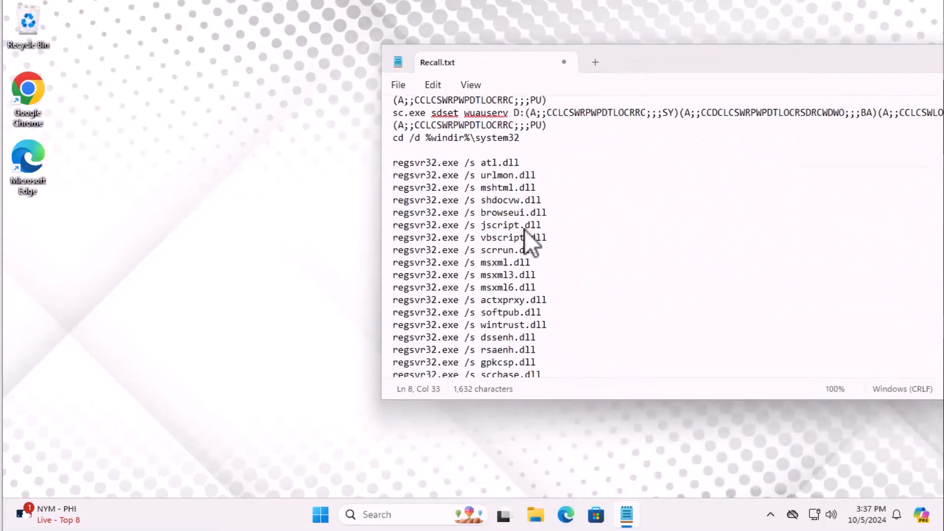
scroll(531, 248, down, 5)
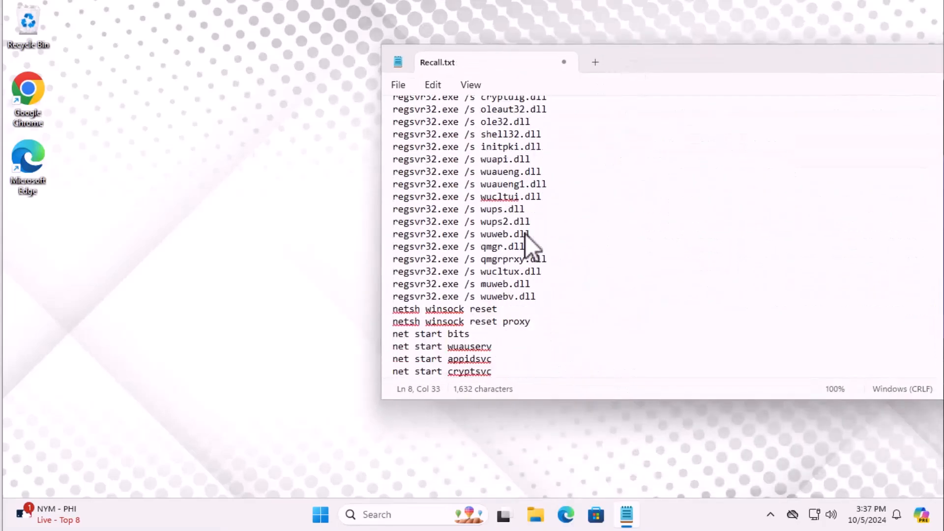
click(398, 86)
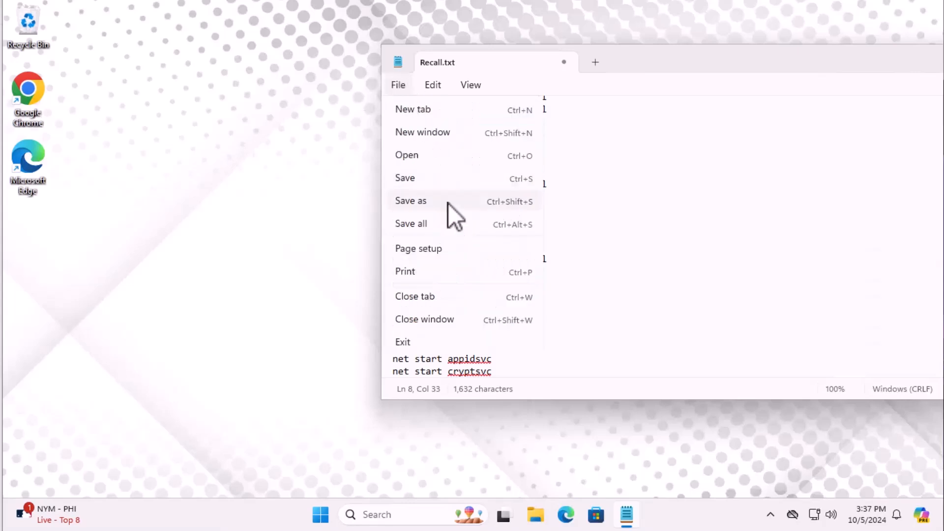
click(448, 203)
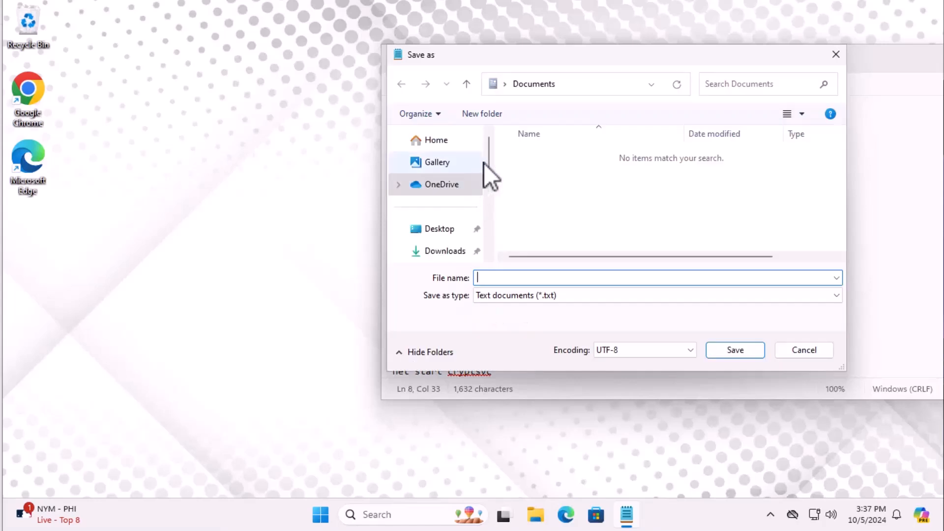
click(440, 229)
click(547, 296)
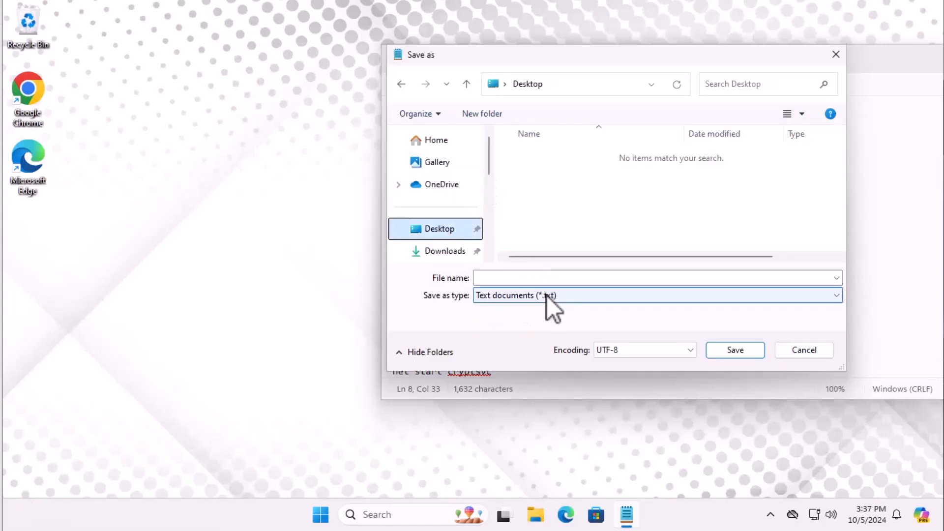
click(529, 323)
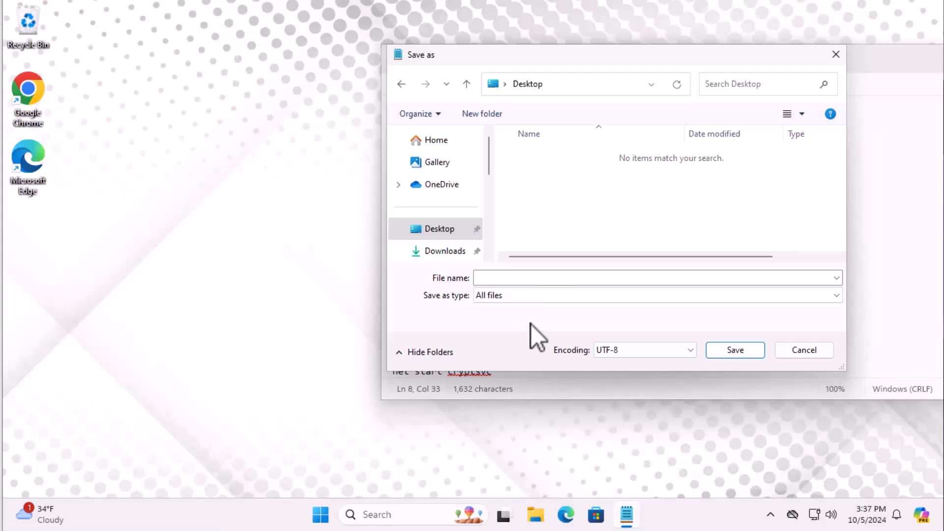
- Name the file fix update.bat and save it
click(548, 278)
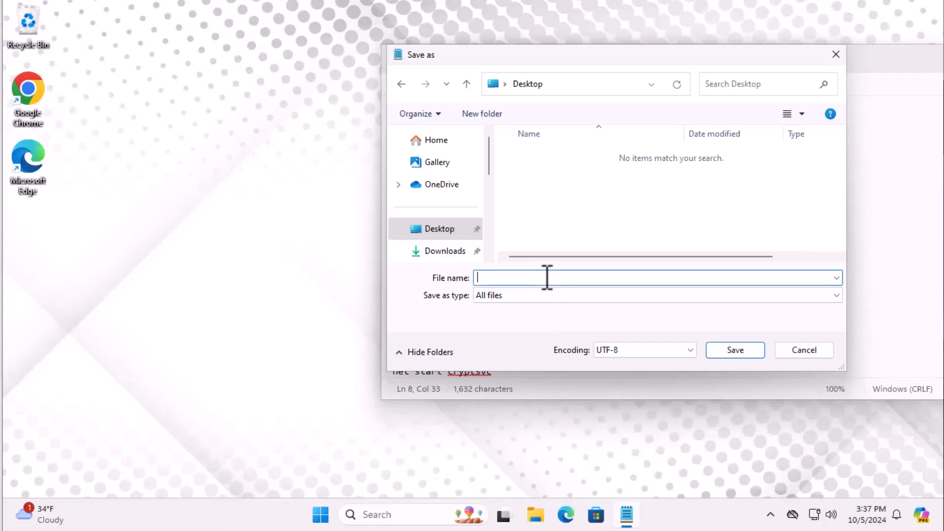
text(fix update.batr)
key(BackSpace)
drag(540, 278, 514, 282)
click(733, 351)
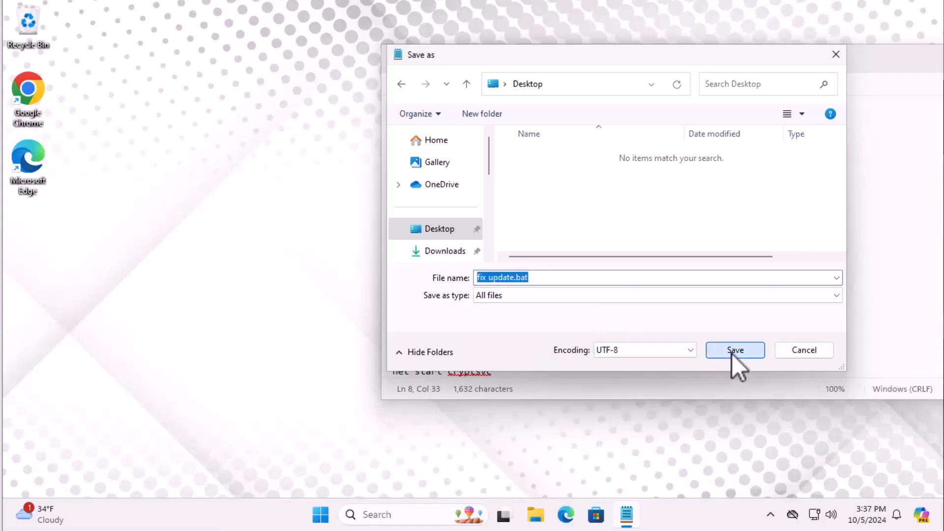
- Run fix update.bat from the Desktop as administrator and approve the elevation
drag(26, 223, 182, 223)
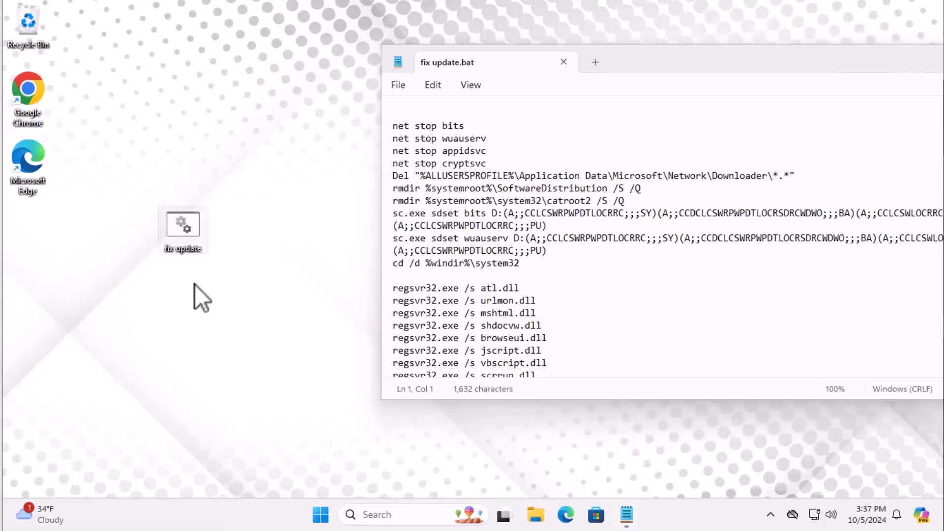
right_click(184, 235)
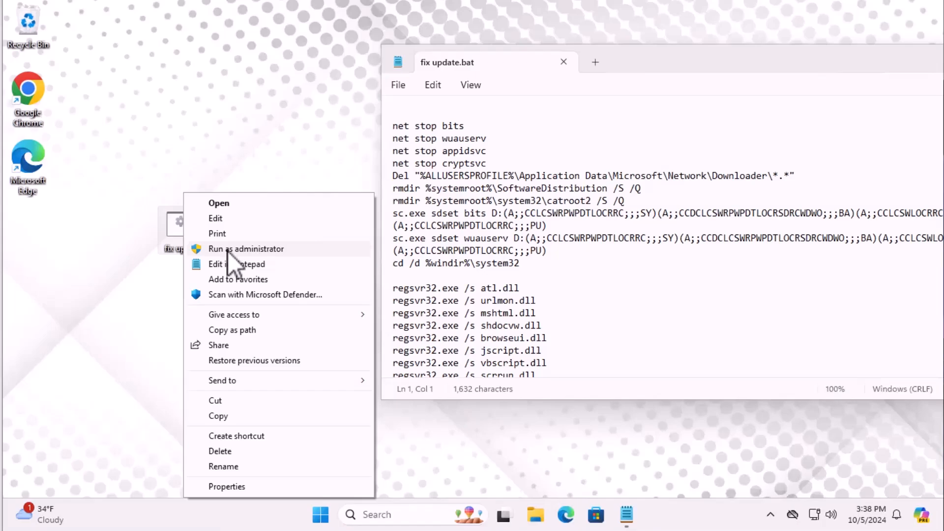
click(228, 252)
click(407, 369)
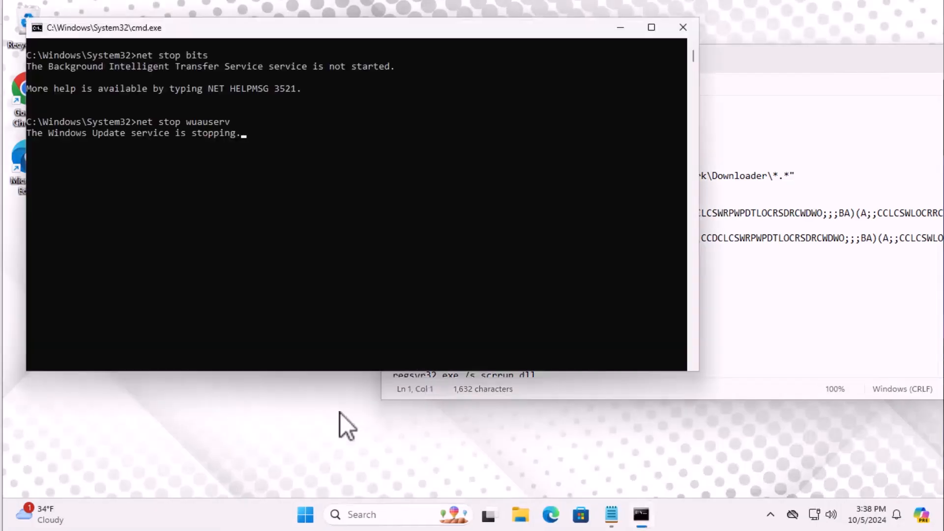
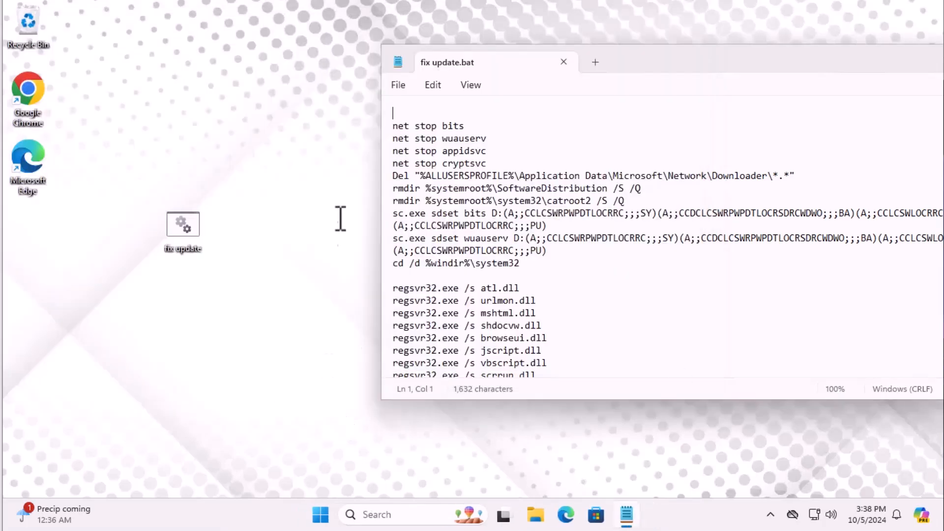
- Open Command Prompt as administrator from search and run SFC /scannow
double_click(397, 63)
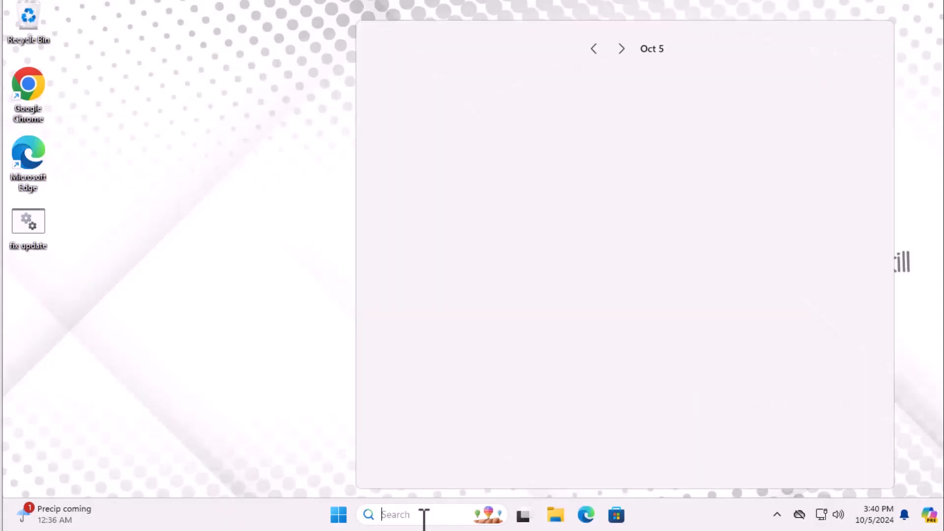
text(cmd)
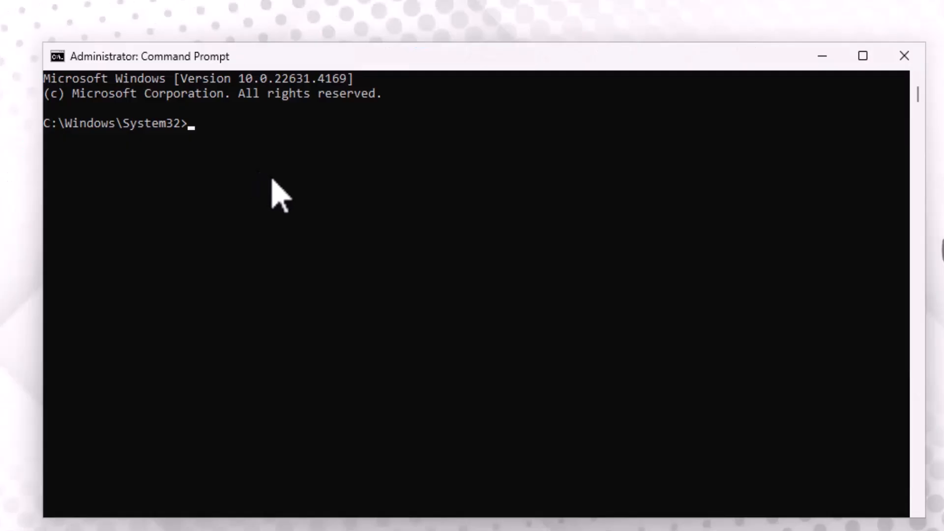
text(SFC /scannow)
key(Return)
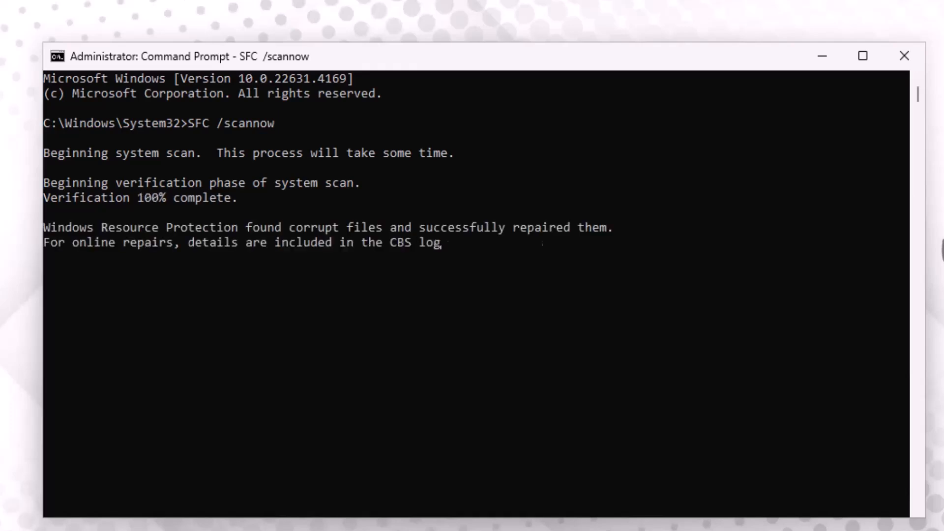
- Run DISM /Online /Cleanup-Image /RestoreHealth in the same prompt
text(DISM /Online /Cleanup-Image /RestoreHealth)
key(Return)
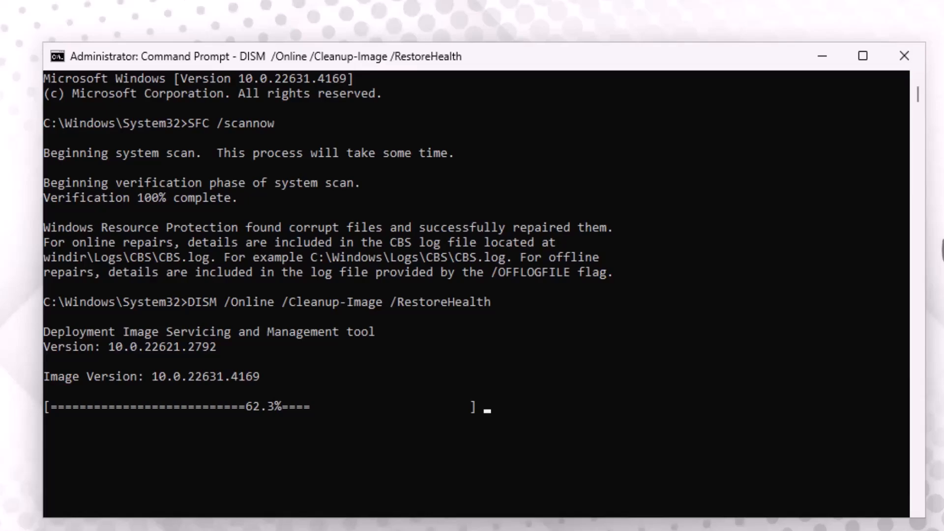
- Go to microsoft.com/en-us/software-download/windows11 in the browser and download the Windows 11 media creation tool
right_click(413, 77)
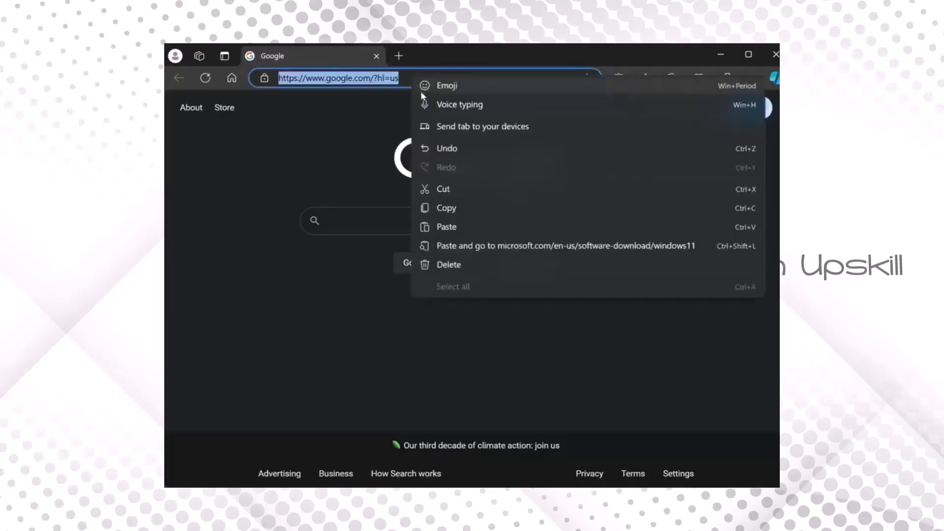
click(459, 246)
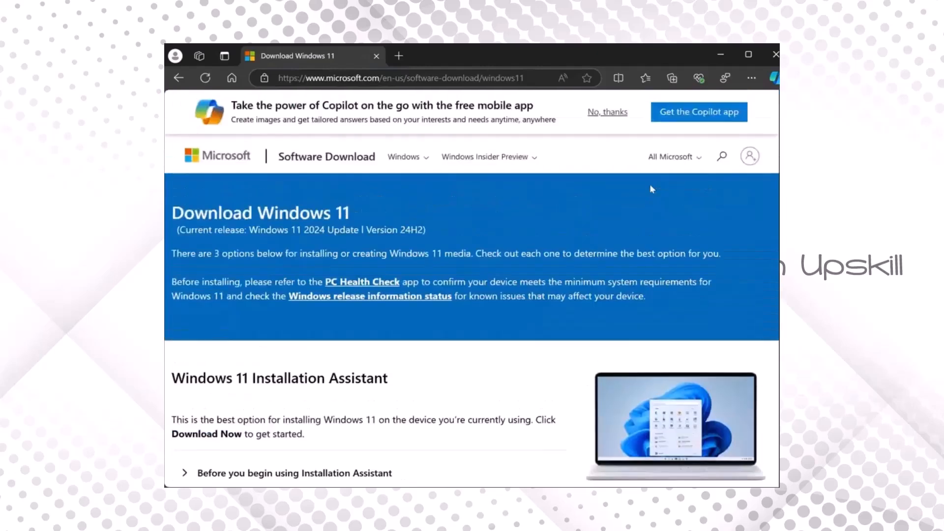
scroll(652, 190, down, 5)
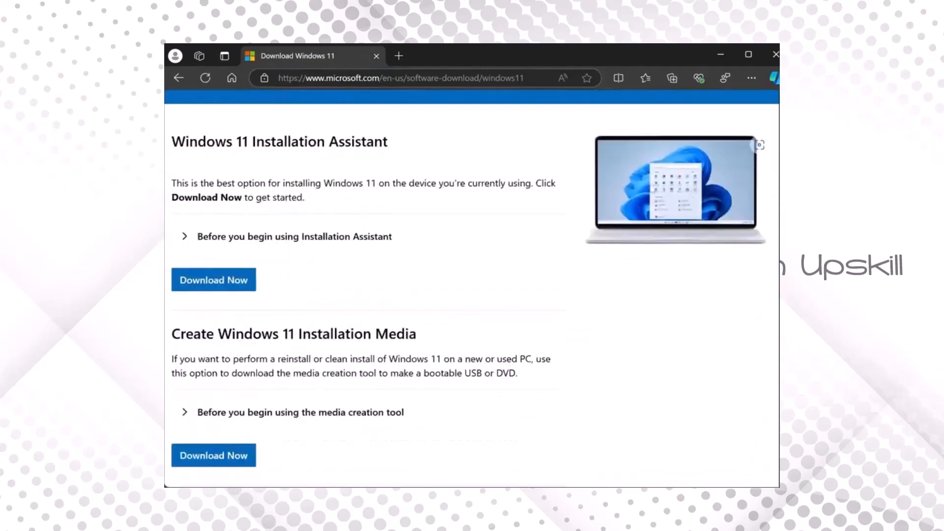
click(229, 464)
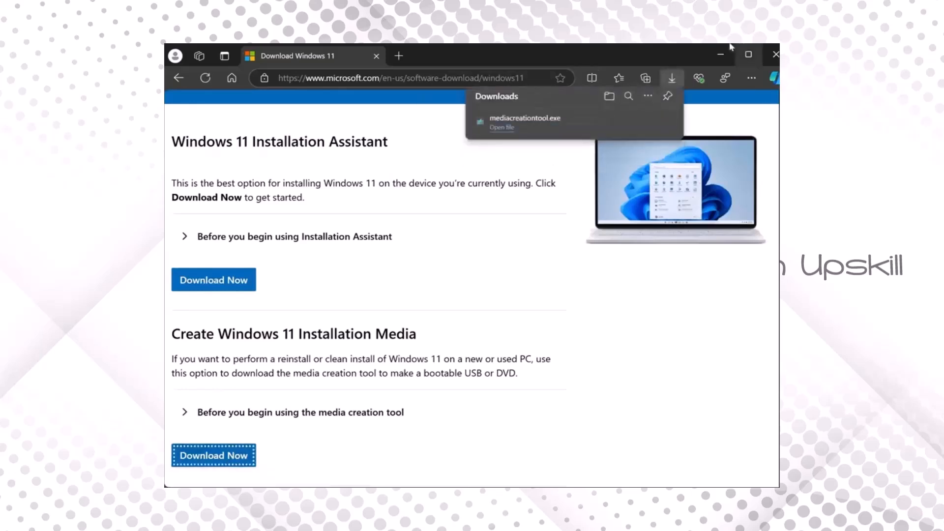
- Open mediacreationtool.exe, approve elevation, and continue with the recommended language and edition
click(555, 120)
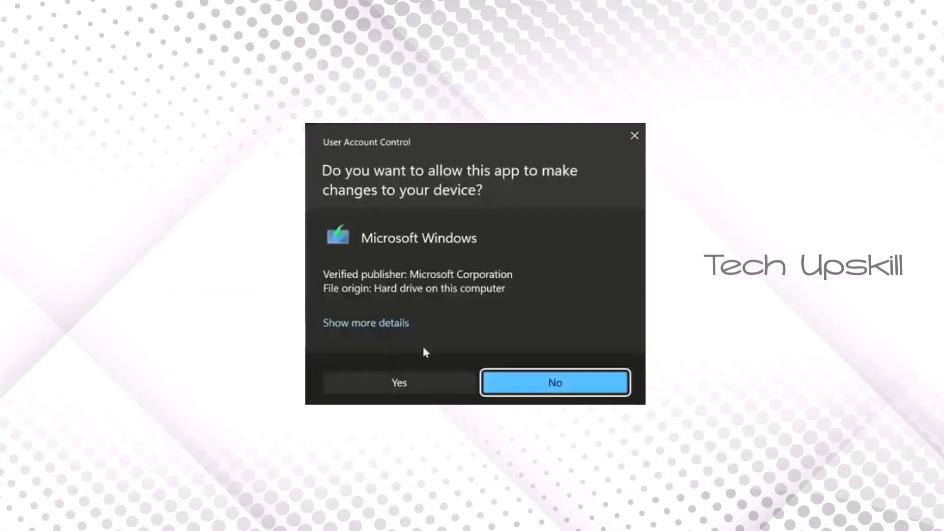
click(399, 383)
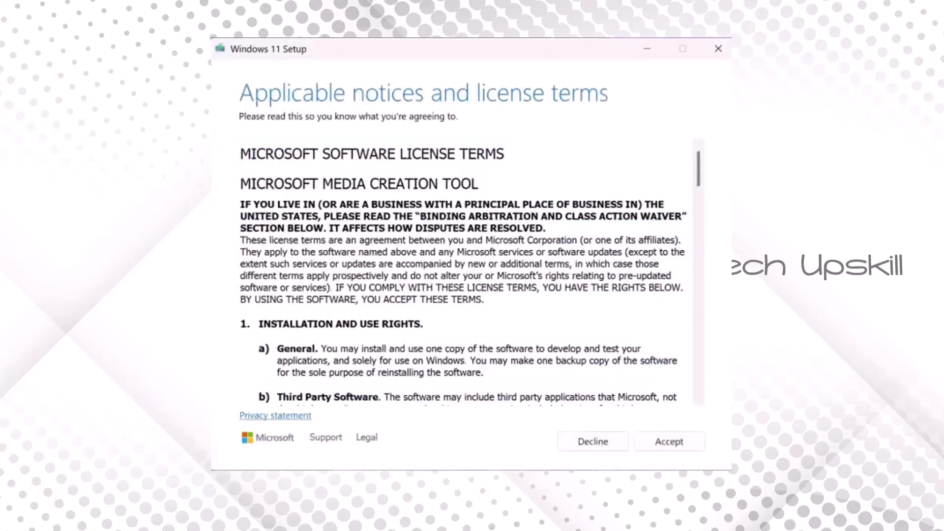
click(670, 446)
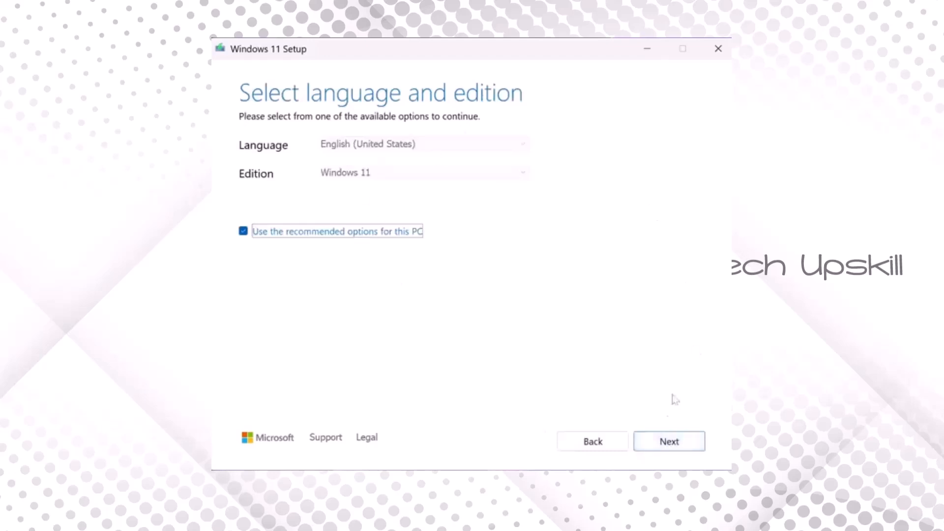
click(662, 452)
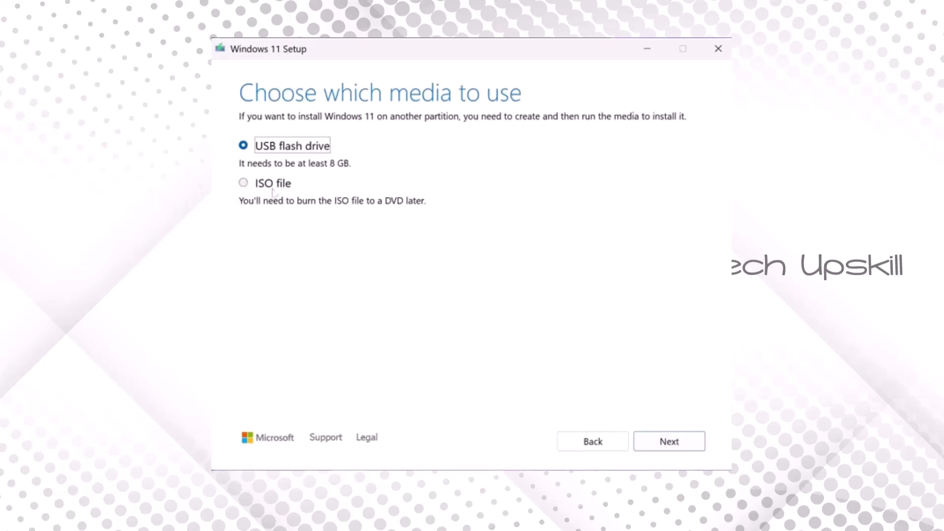
- Choose ISO file as the media and save it to the Desktop as Windows 11
click(244, 185)
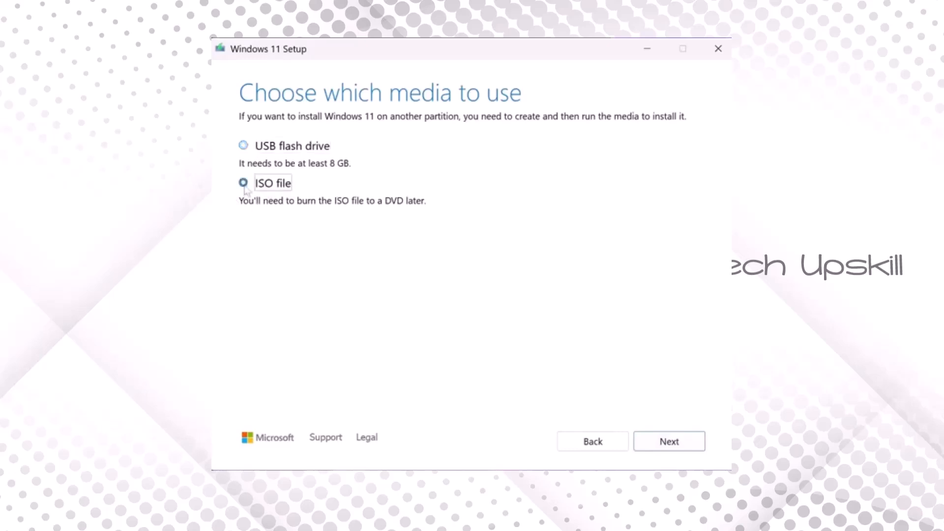
click(670, 447)
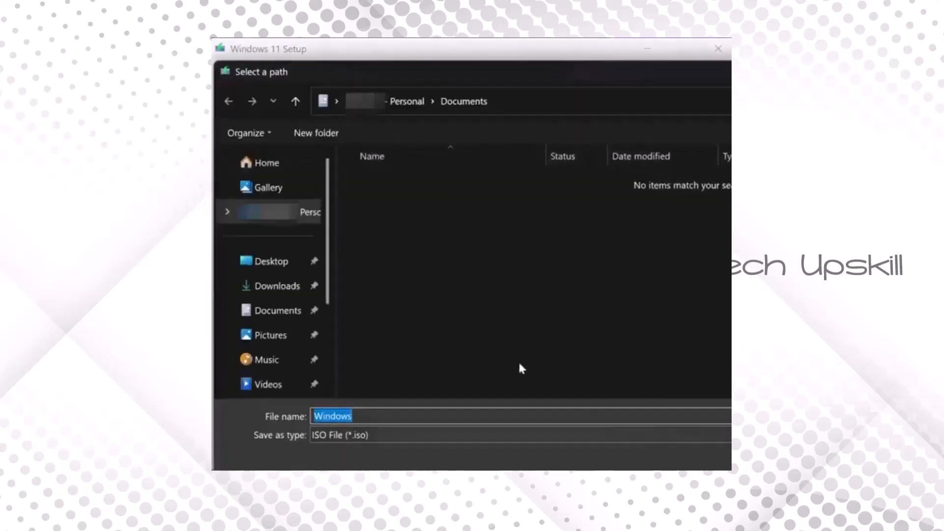
click(278, 270)
text(11)
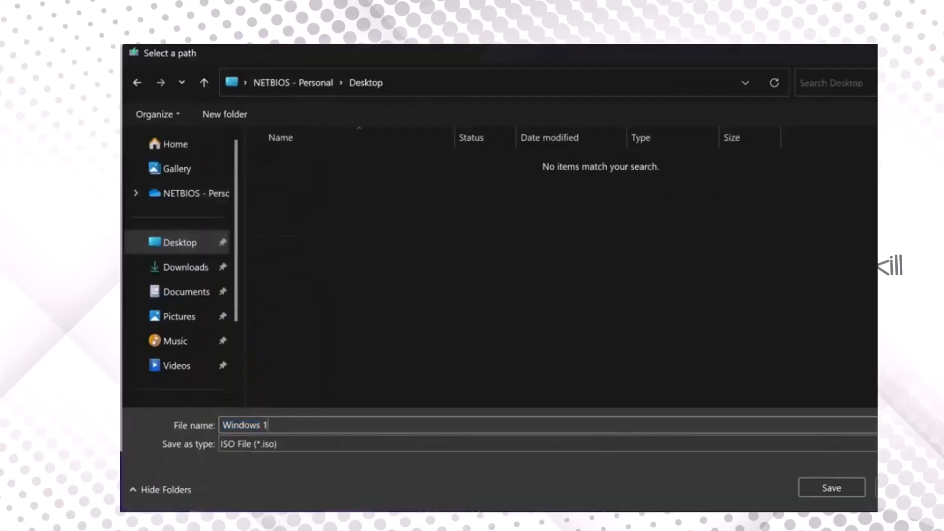
key(Return)
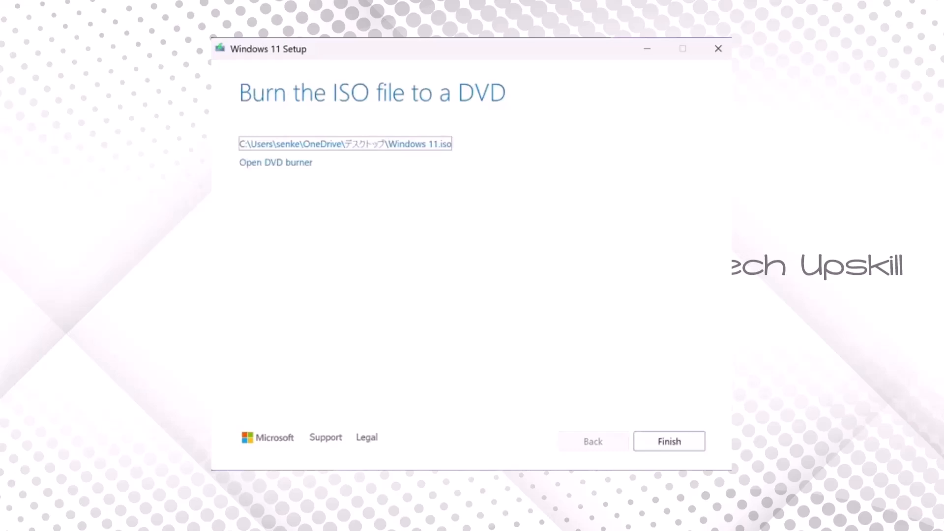
- Finish the media tool, then run setup from the mounted Windows 11 ISO and approve elevation
click(693, 442)
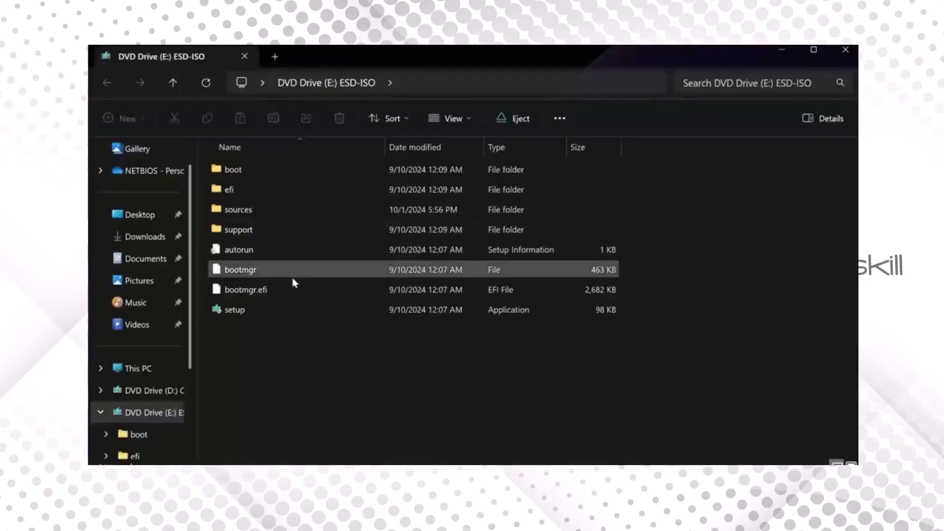
double_click(232, 310)
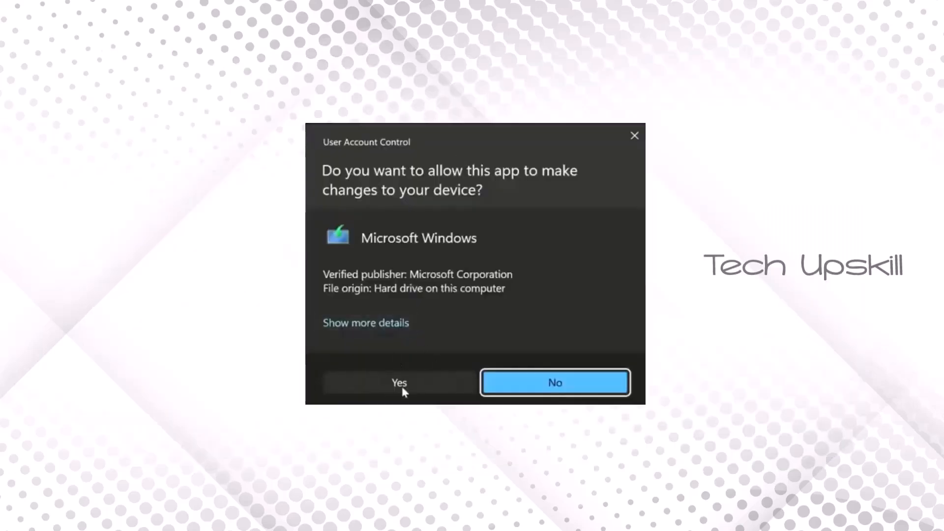
click(403, 388)
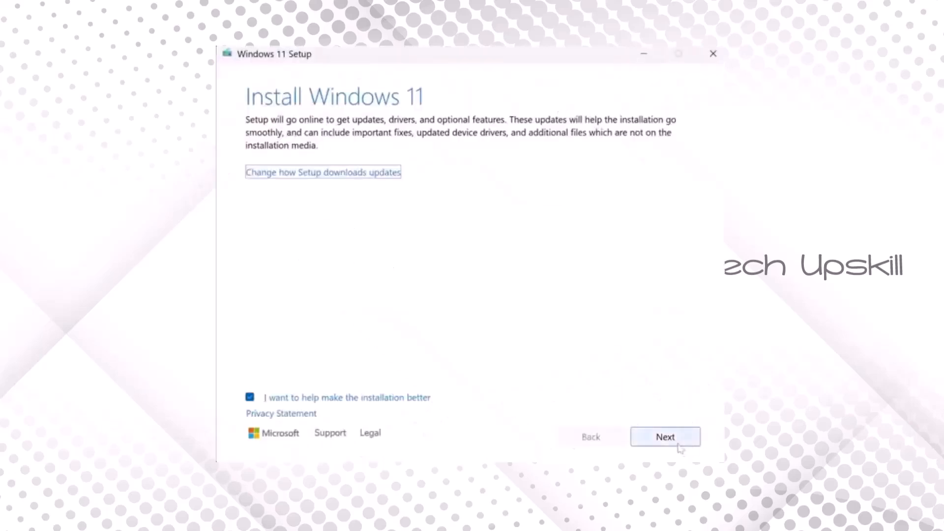
- Continue Windows 11 Setup, accept the license terms, and start installing while keeping personal files and apps
click(680, 448)
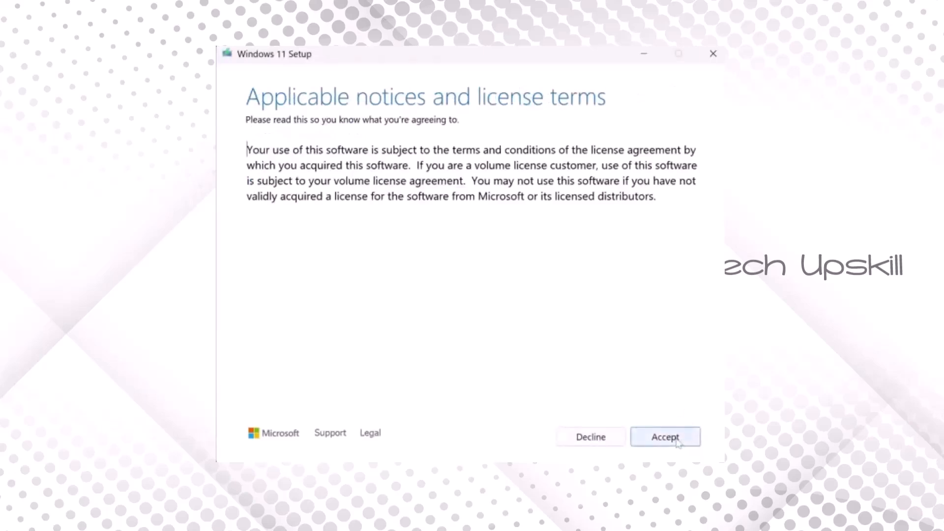
click(678, 442)
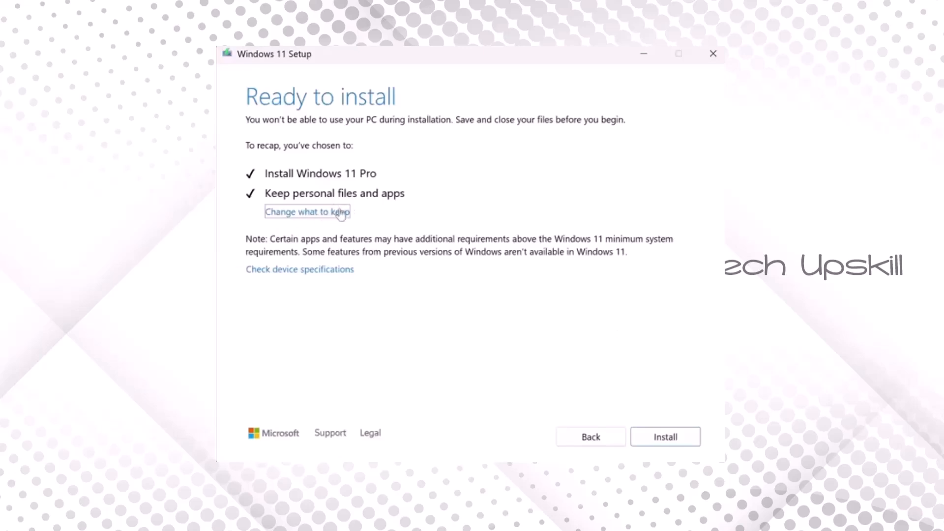
click(675, 445)
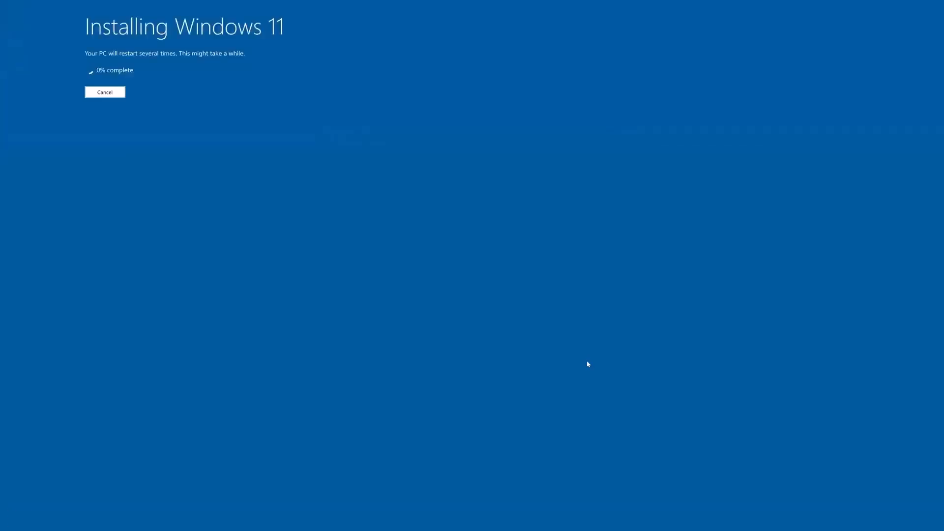